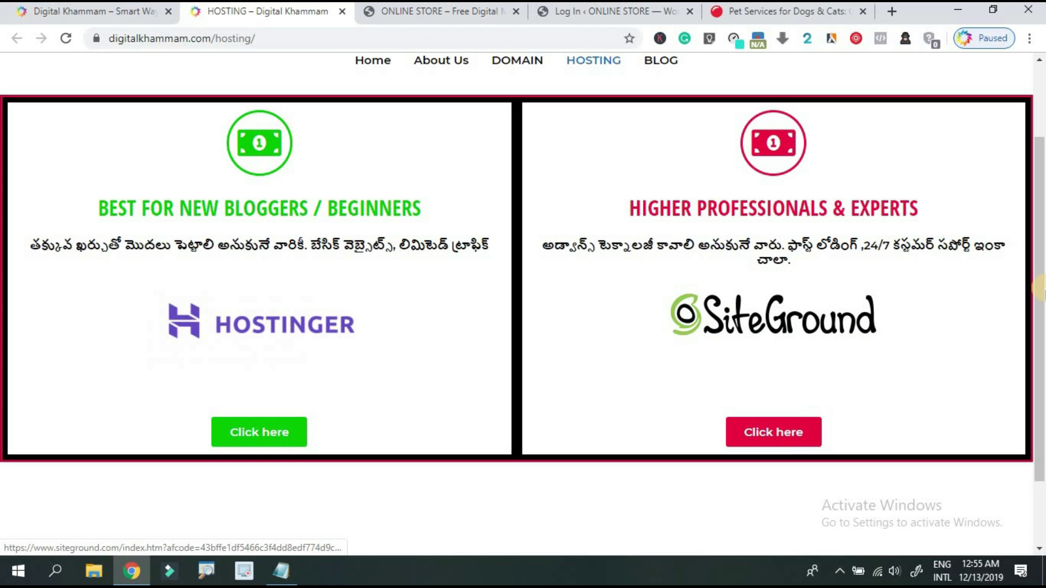
Step: Review the Hostinger and SiteGround options on the hosting page and the online store's front page
drag(1041, 294, 1040, 387)
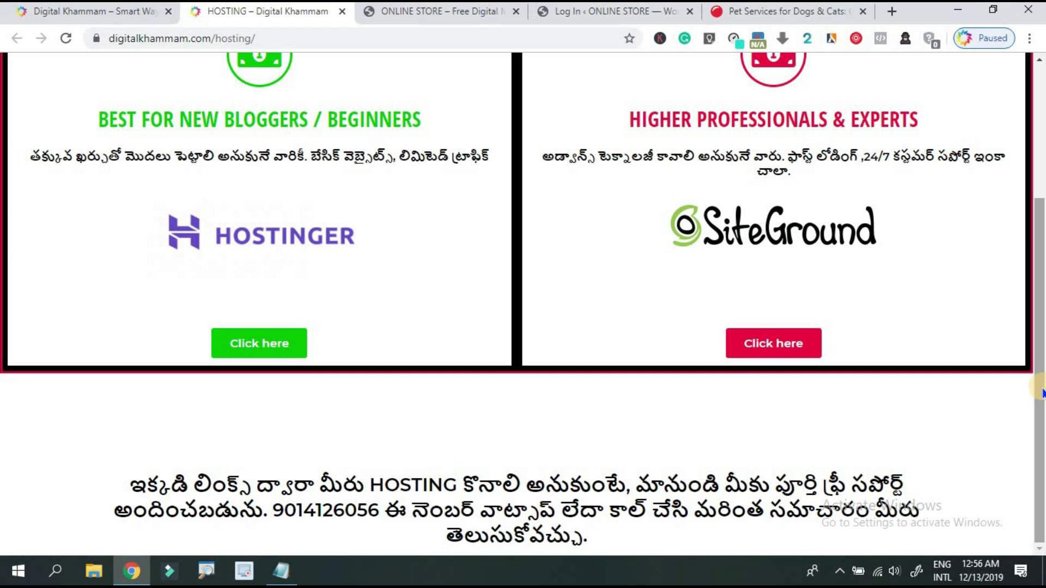
drag(1041, 392, 1040, 207)
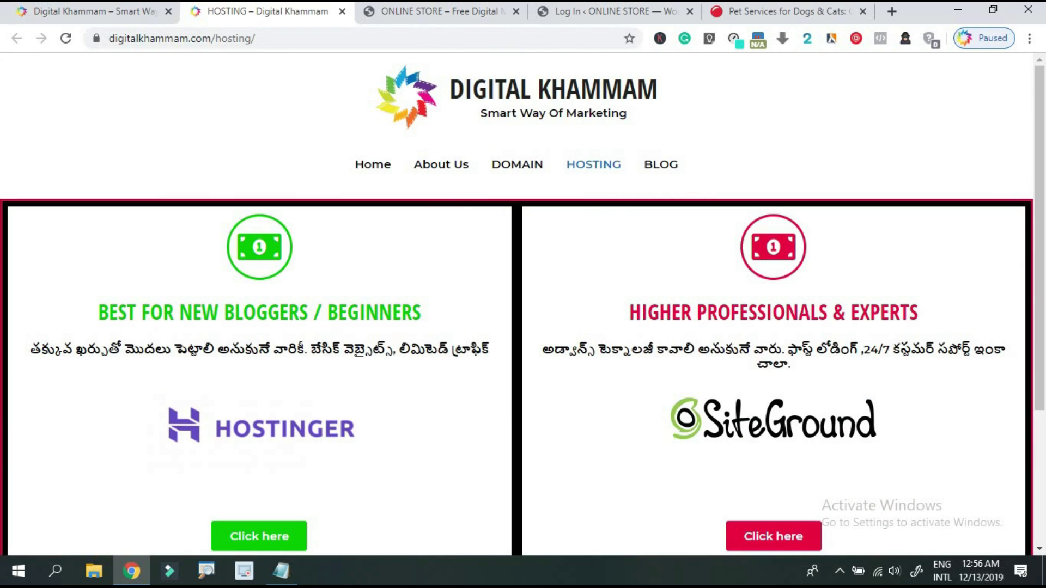
click(383, 16)
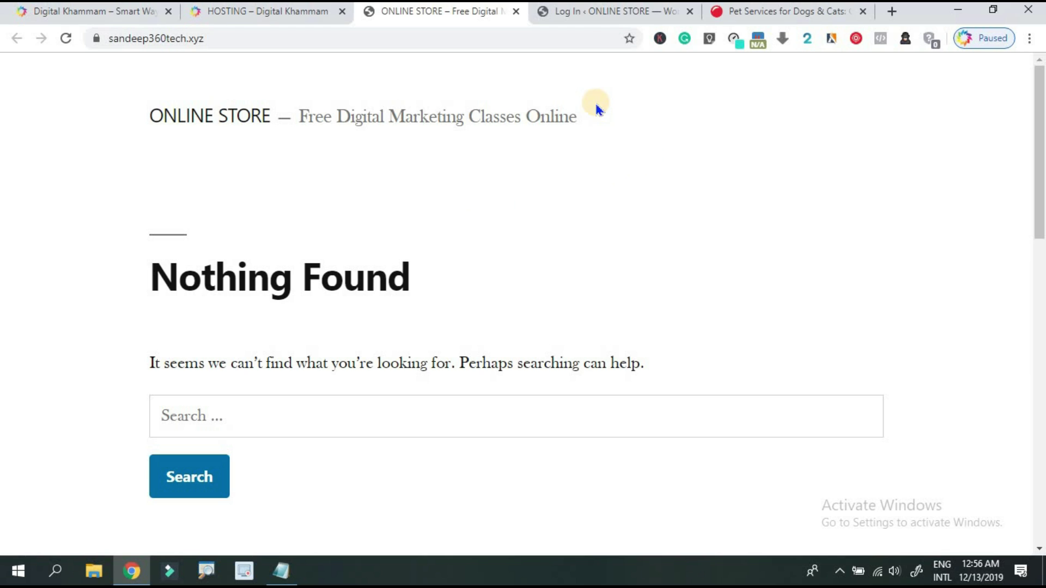
Step: Log in to the online store's WordPress admin with the prefilled credentials
click(579, 15)
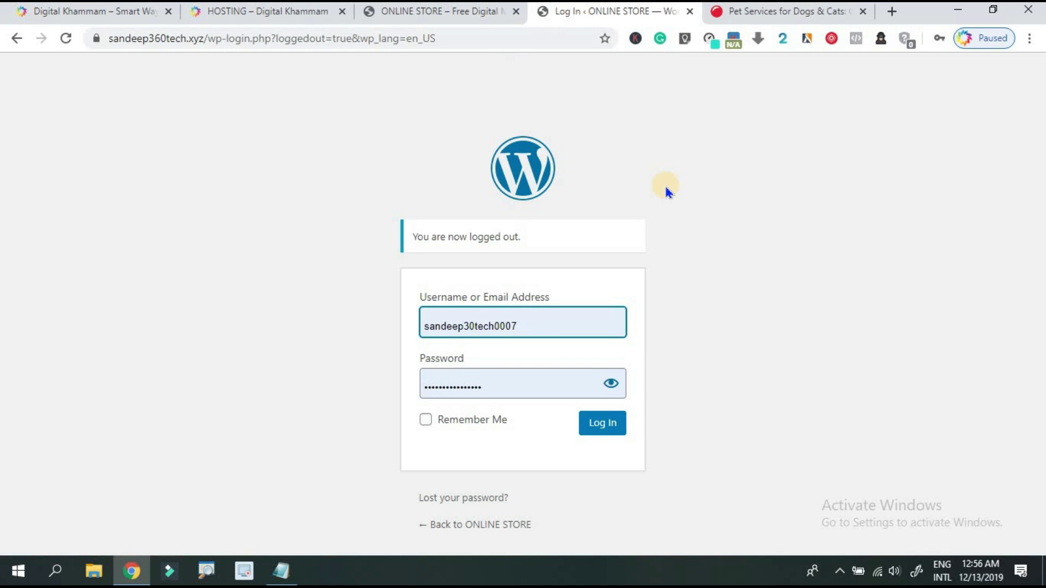
click(595, 427)
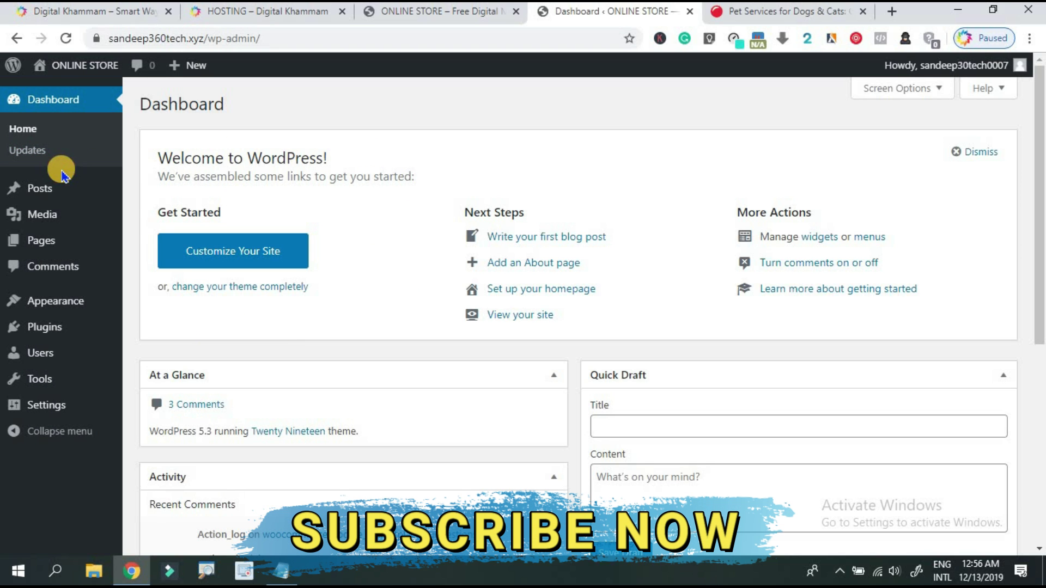
Step: Open the WordPress permalink settings and check which URL structure is selected
mouse_move(48, 414)
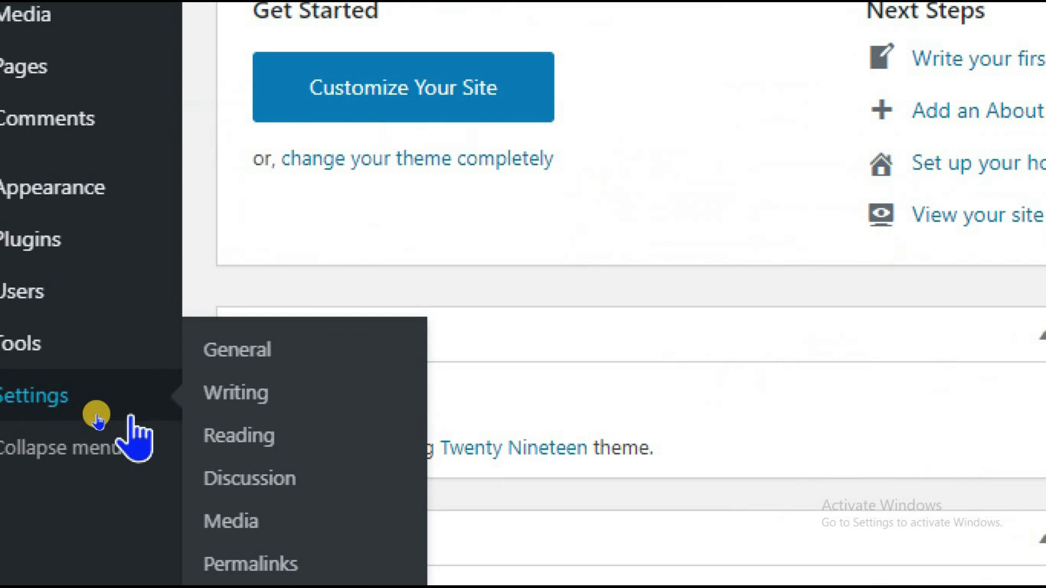
scroll(229, 445, down, 1)
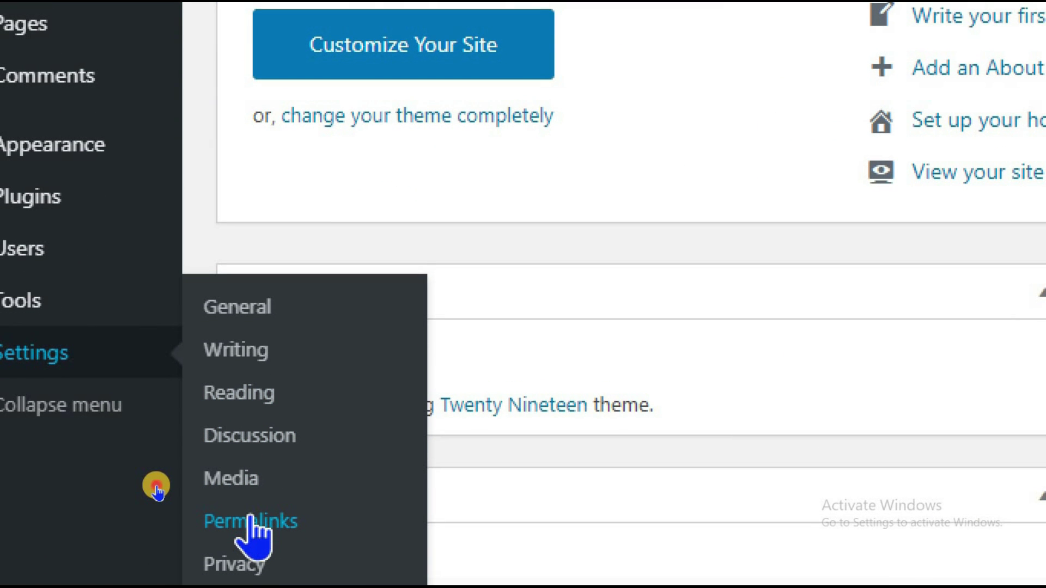
click(249, 521)
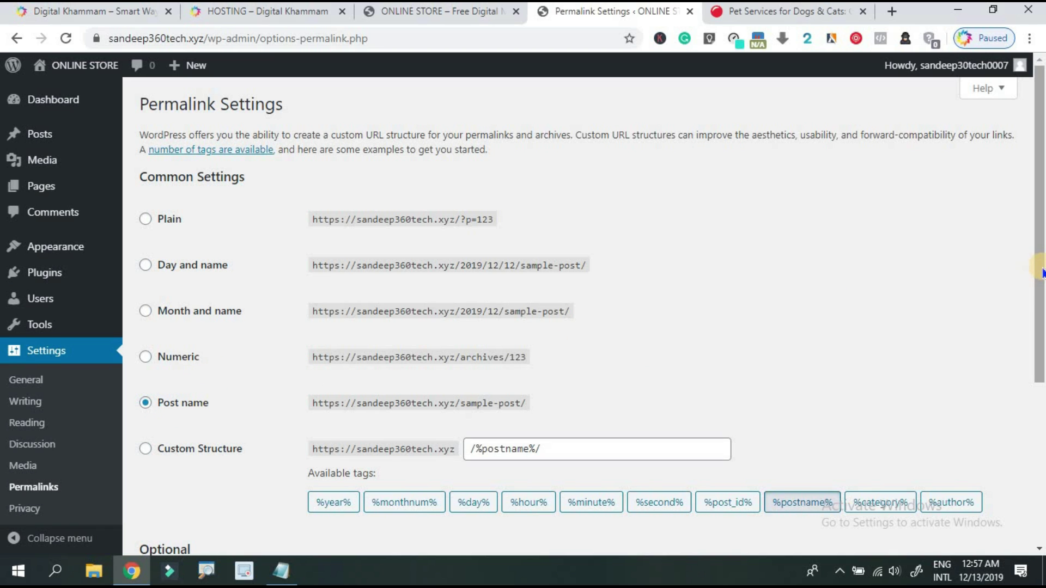
drag(1040, 270, 1038, 348)
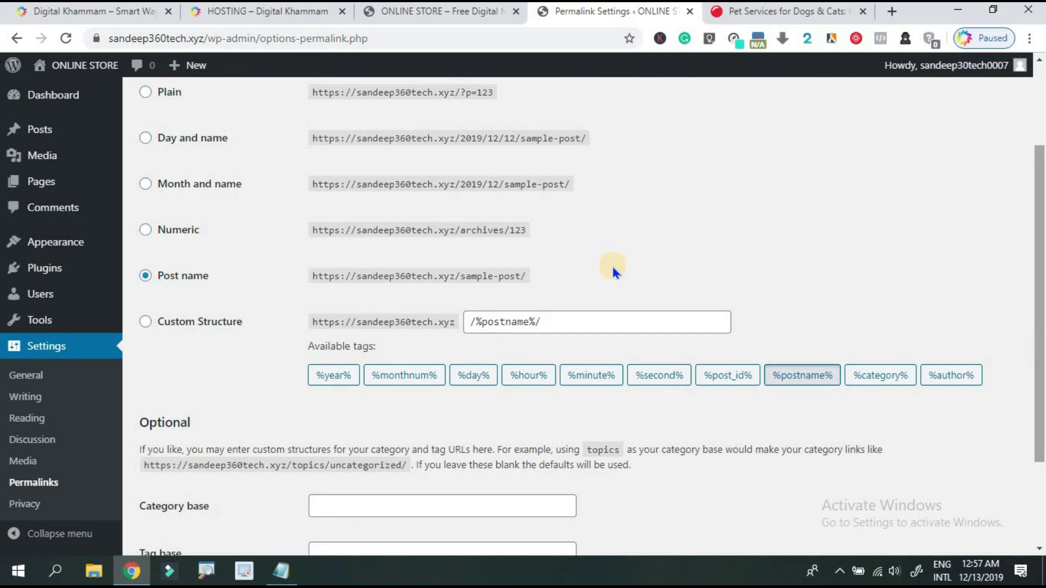
drag(1039, 298, 1038, 381)
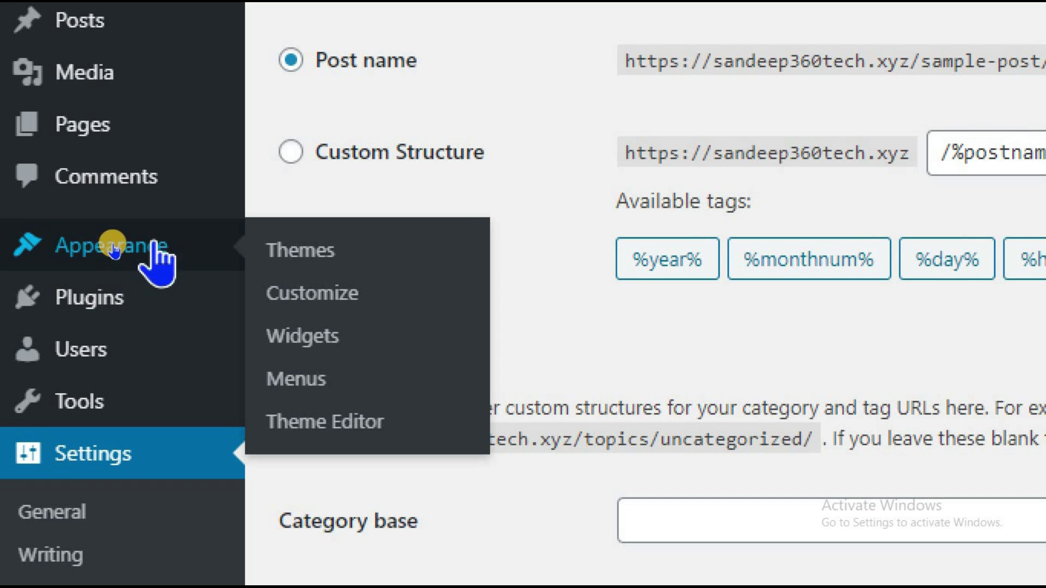
Step: Go to the page for adding new themes and search for "astra"
click(303, 253)
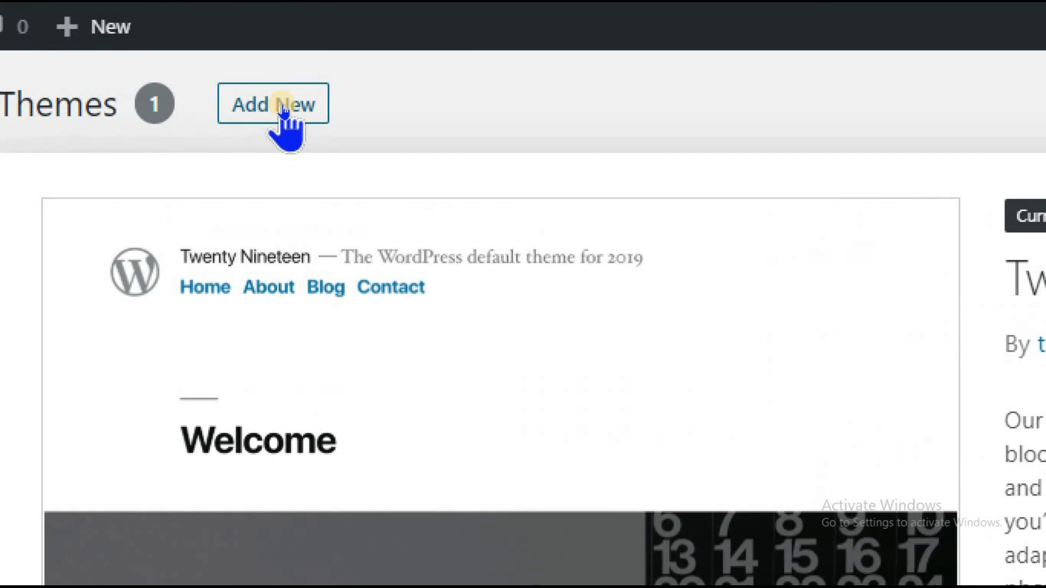
click(282, 108)
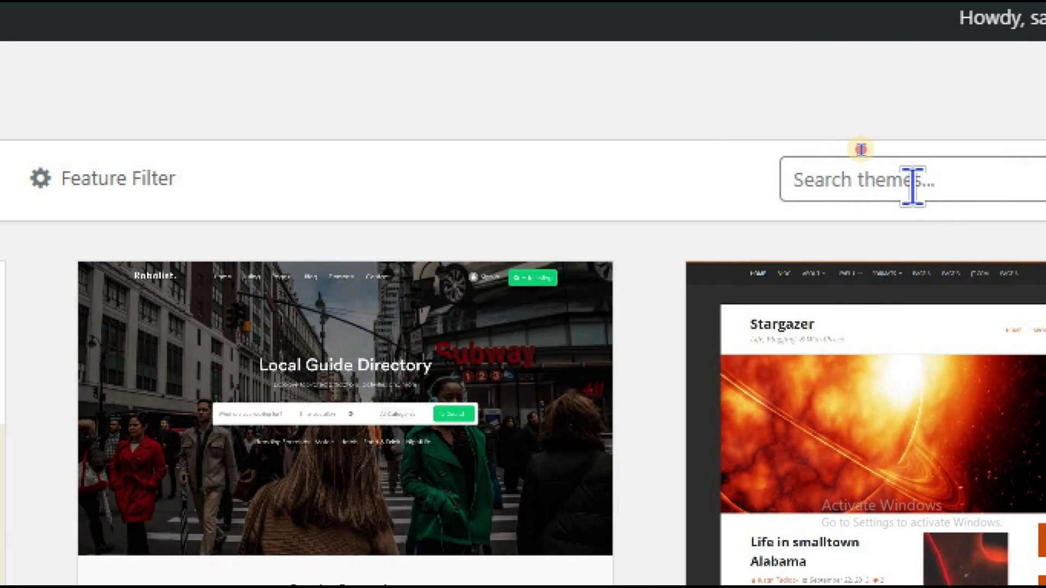
click(912, 186)
text(astra)
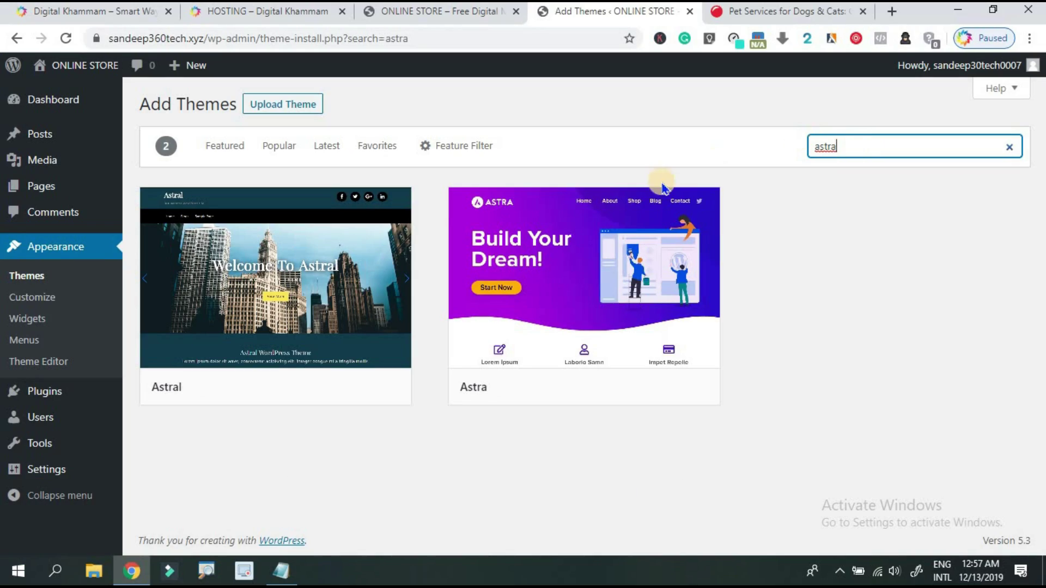
Step: Install the Astra theme from the search results and activate it on the site
mouse_move(626, 245)
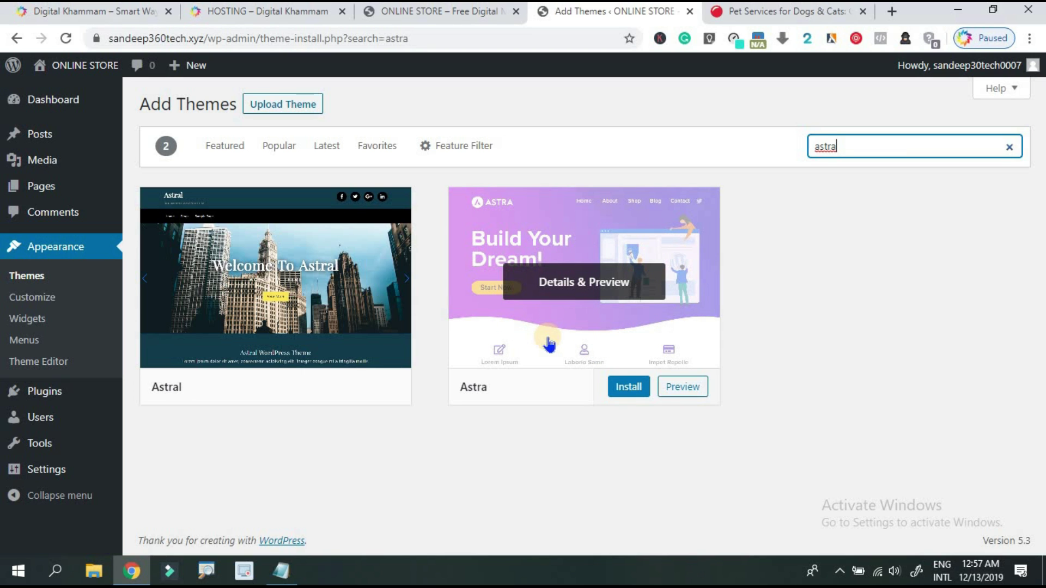
click(625, 391)
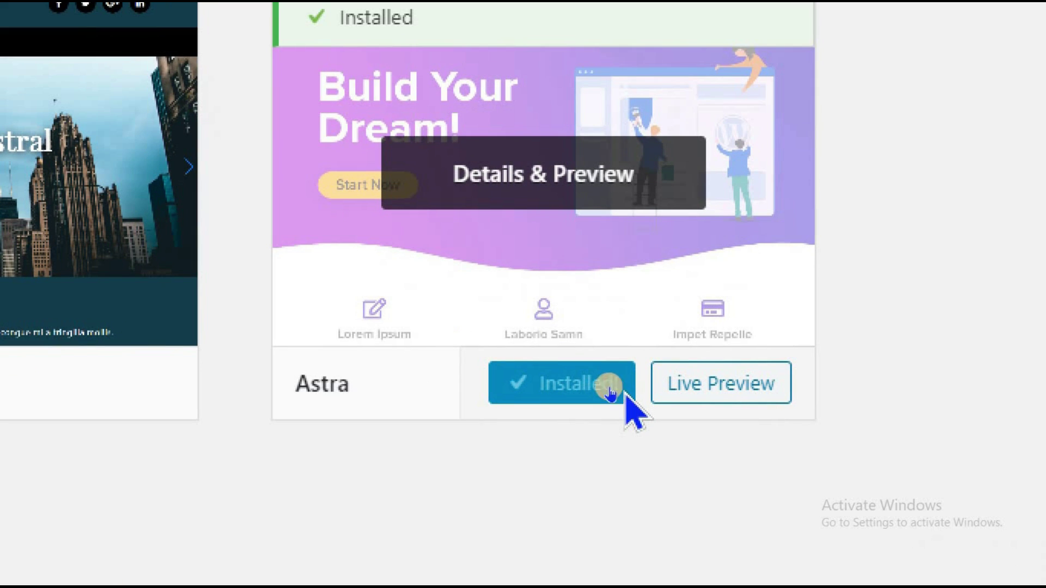
click(598, 385)
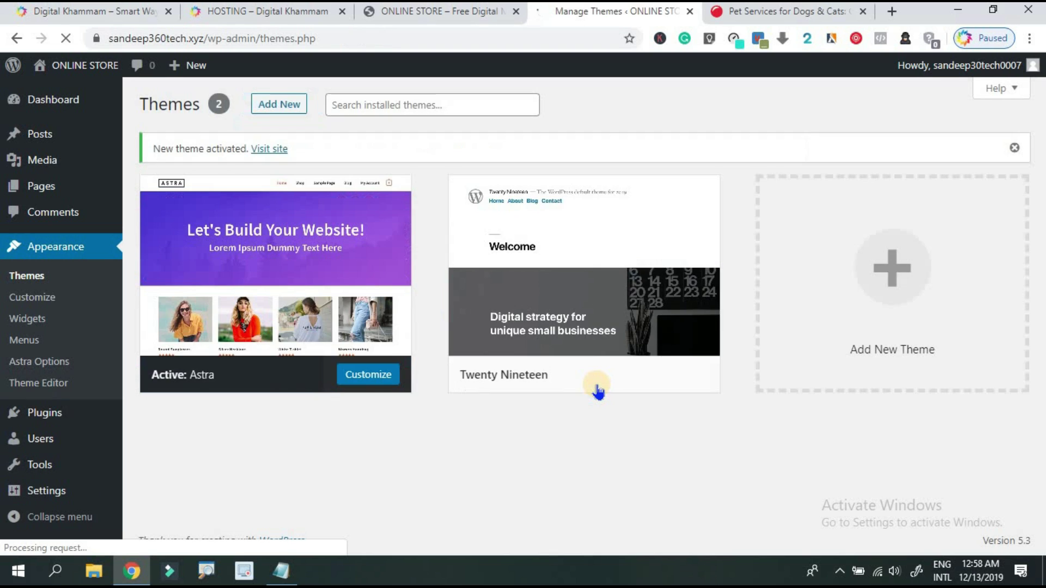
Step: Reload the online store's front page and examine how it looks with the Astra theme
click(416, 5)
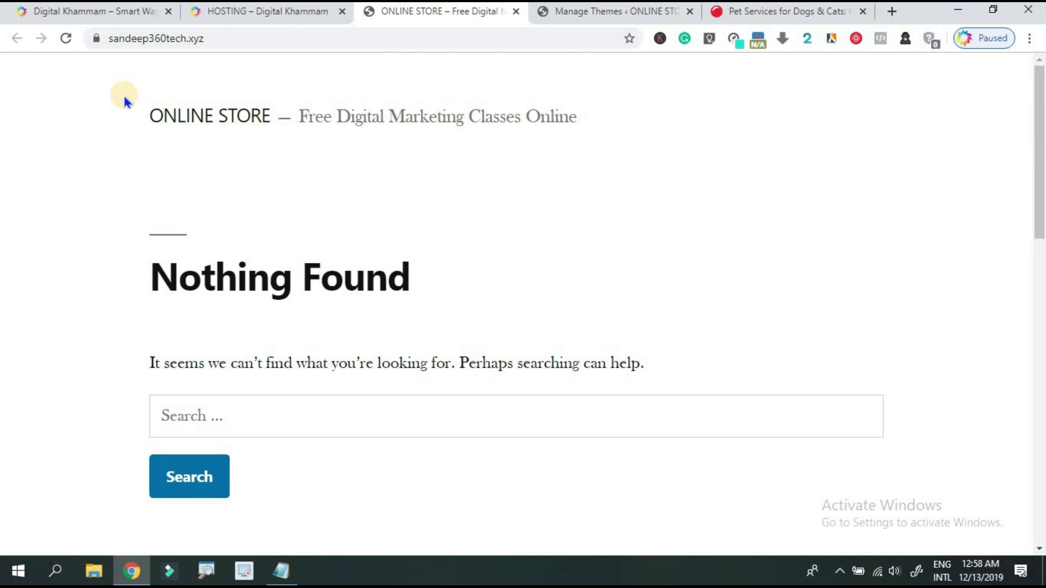
click(66, 39)
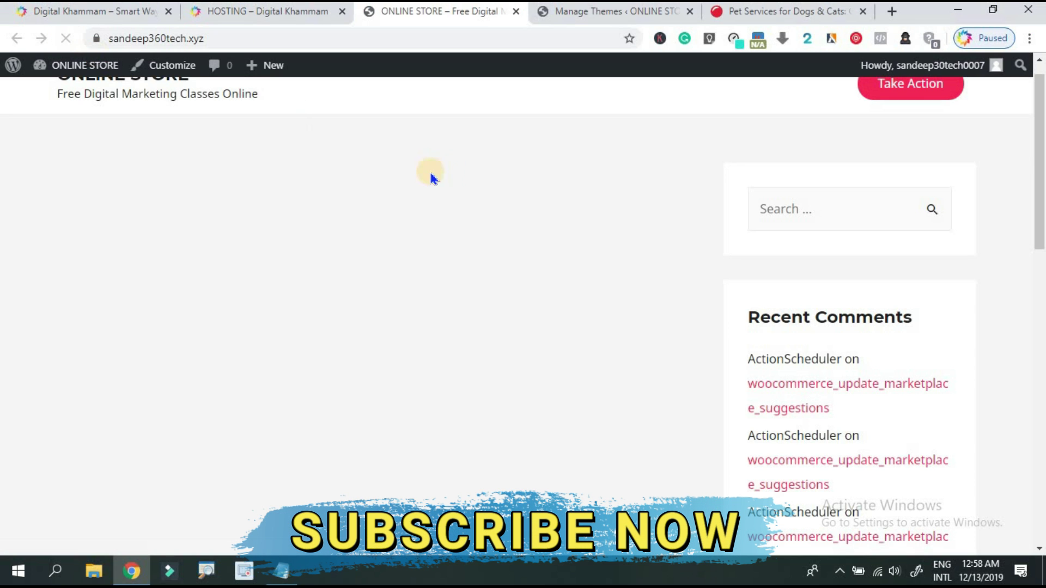
drag(1042, 126, 1041, 177)
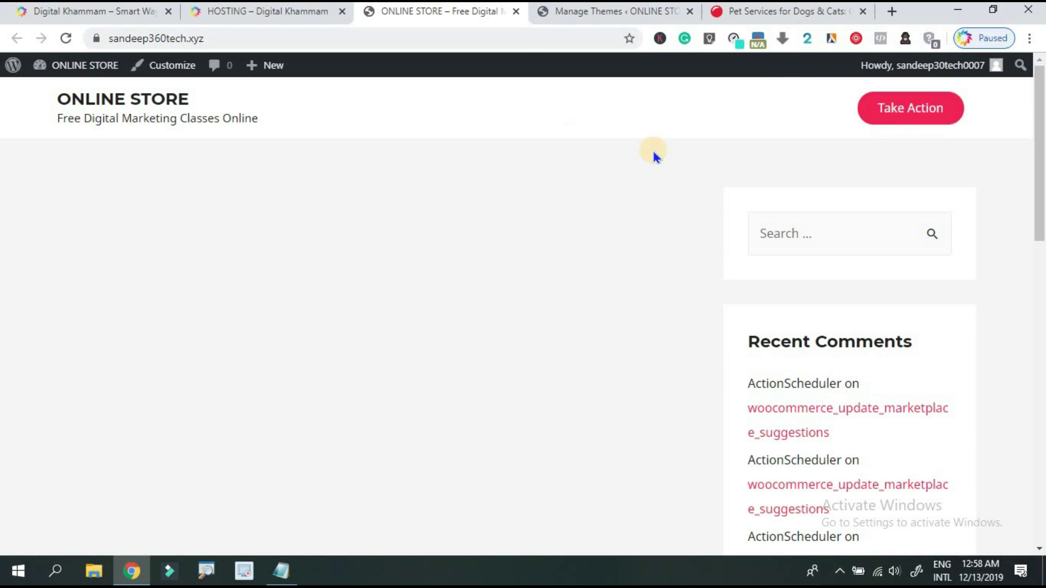
Step: Return to the WordPress admin and open the page for adding new plugins
click(582, 12)
mouse_move(161, 237)
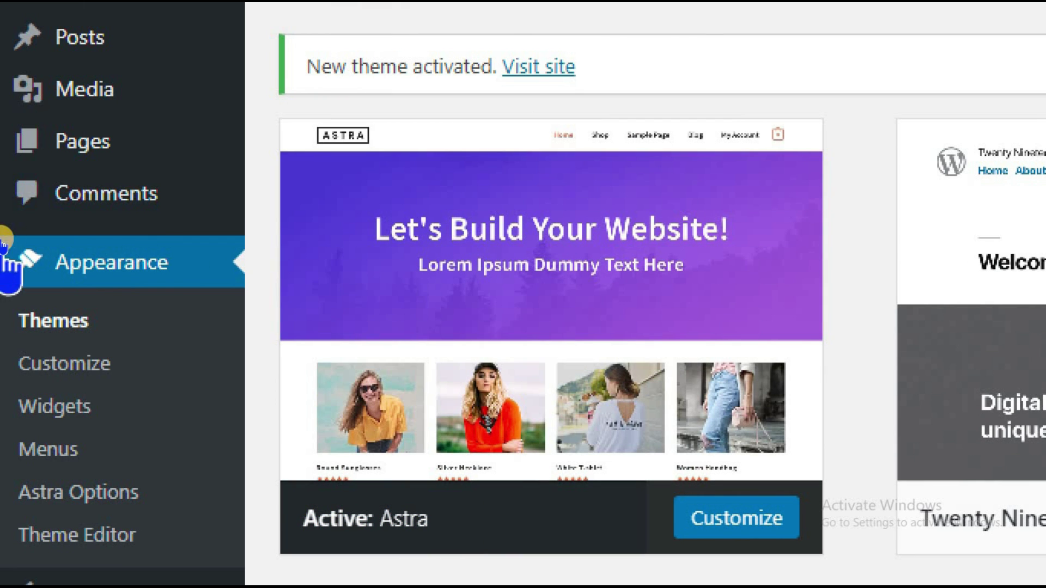
scroll(6, 348, down, 2)
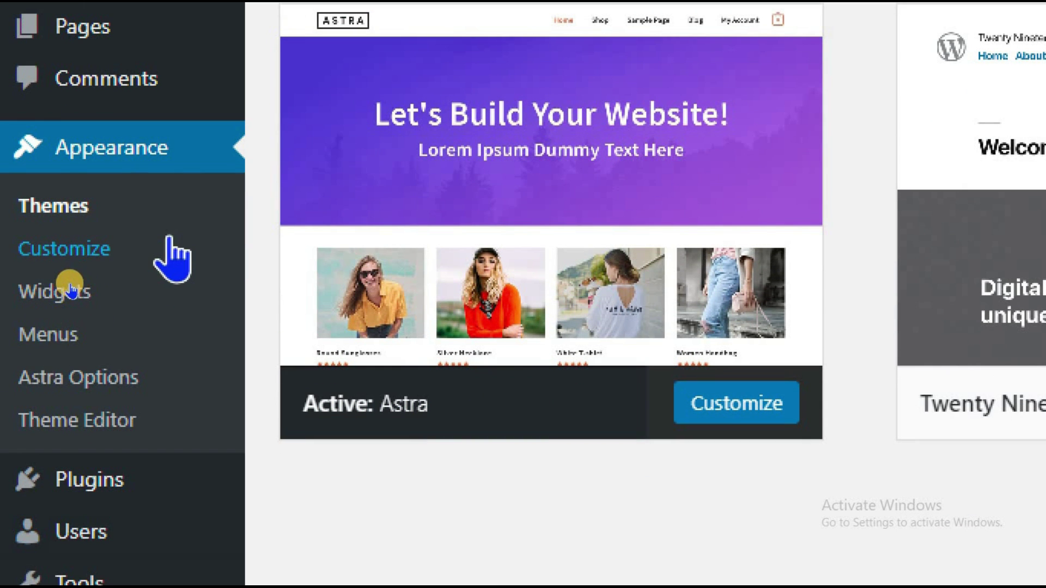
scroll(30, 513, down, 1)
mouse_move(17, 462)
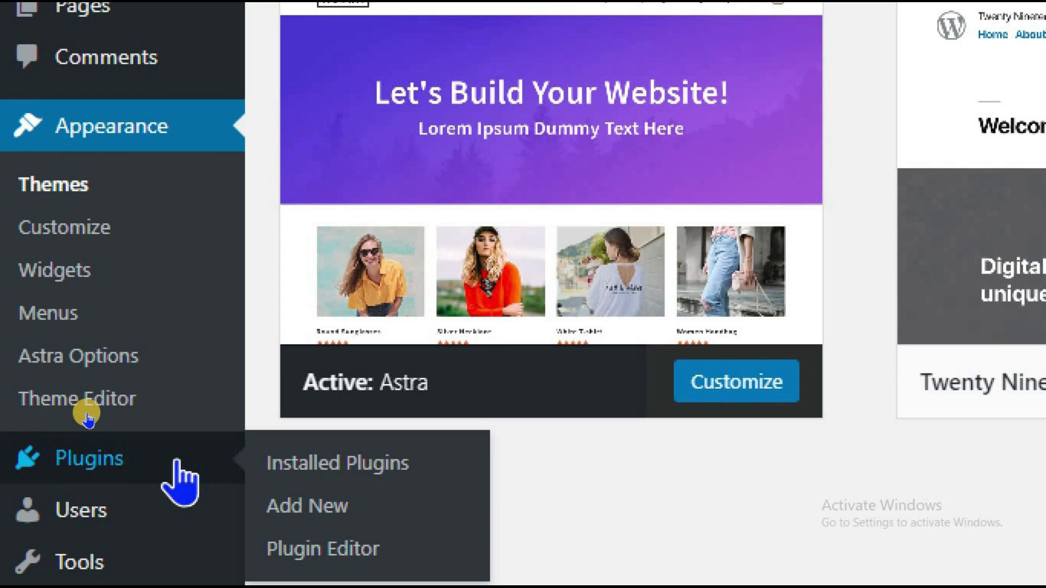
scroll(334, 520, down, 1)
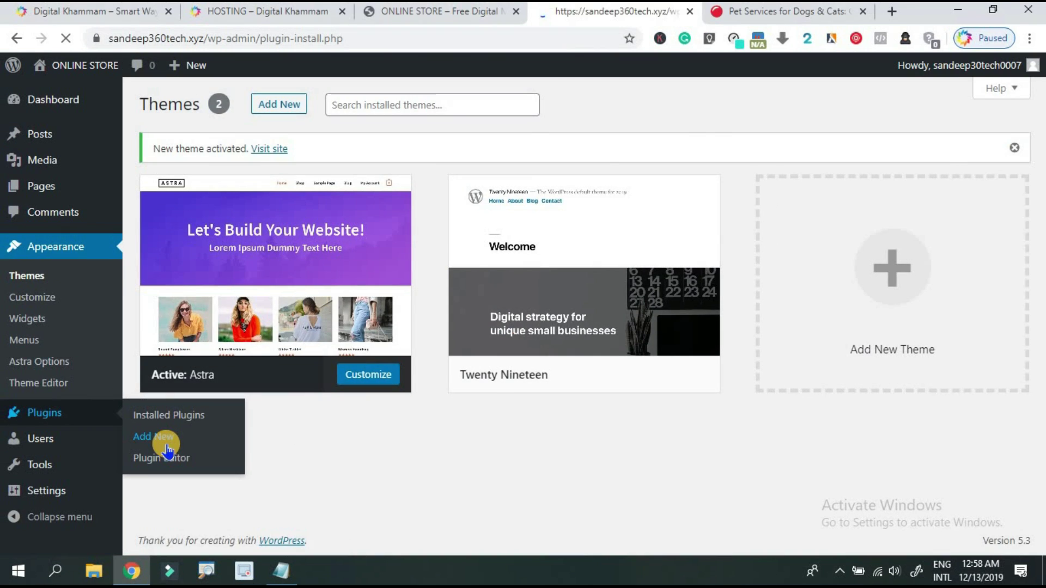
click(327, 506)
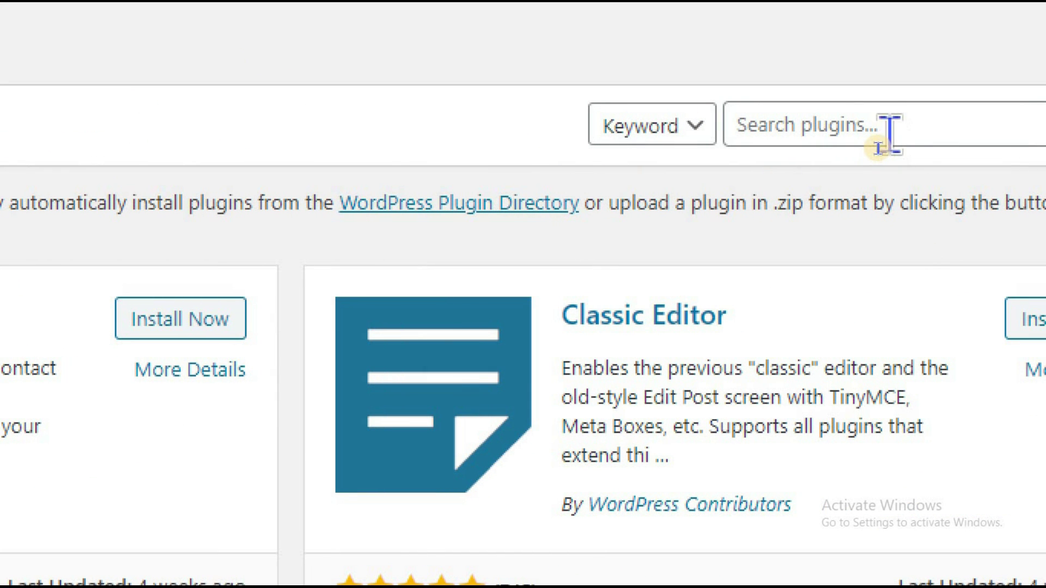
Step: Search the plugins for "astra", then install and activate the Astra Starter Sites plugin
click(878, 148)
text(astr)
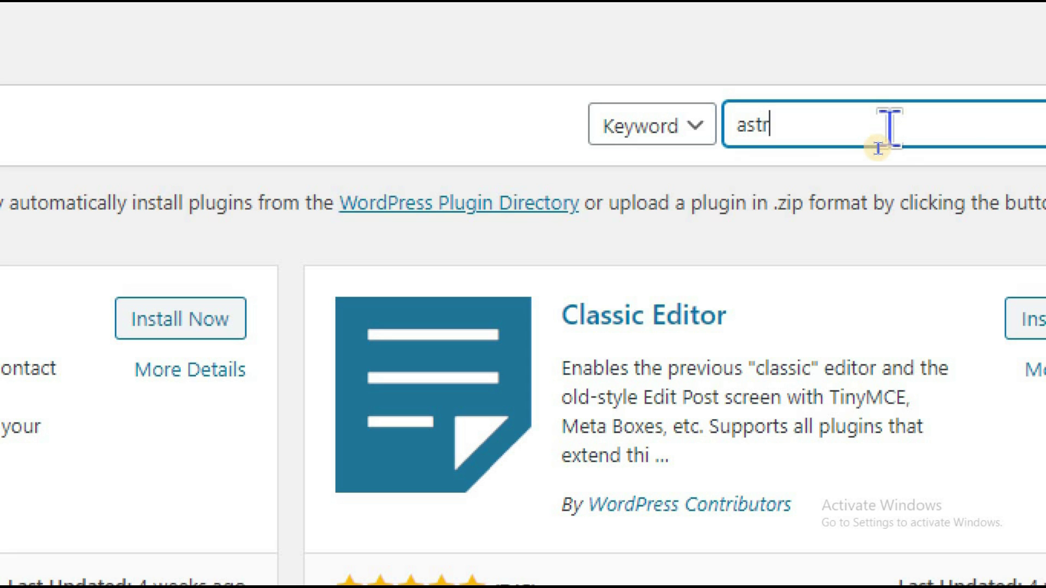
text(a)
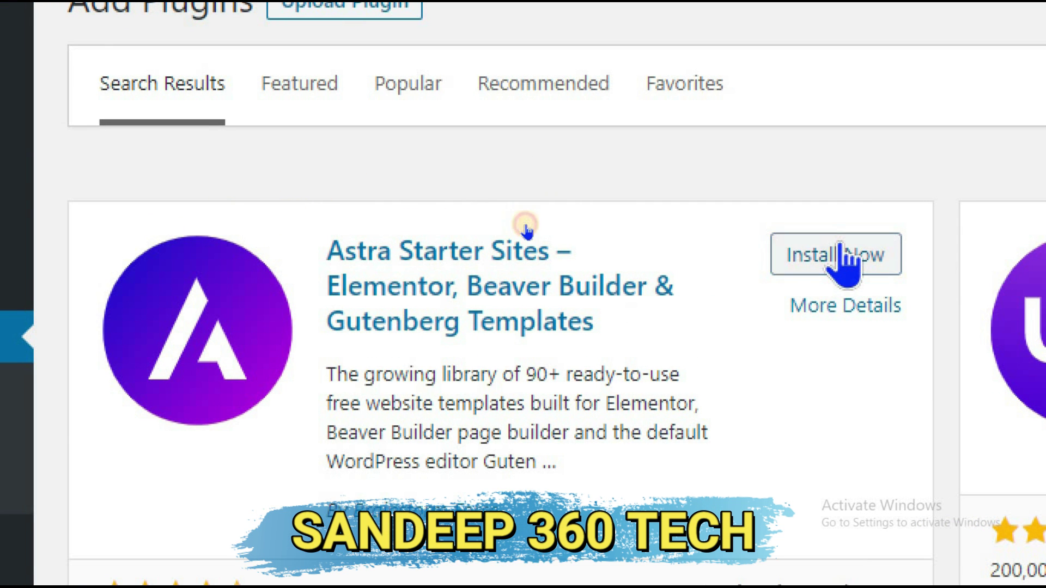
click(839, 254)
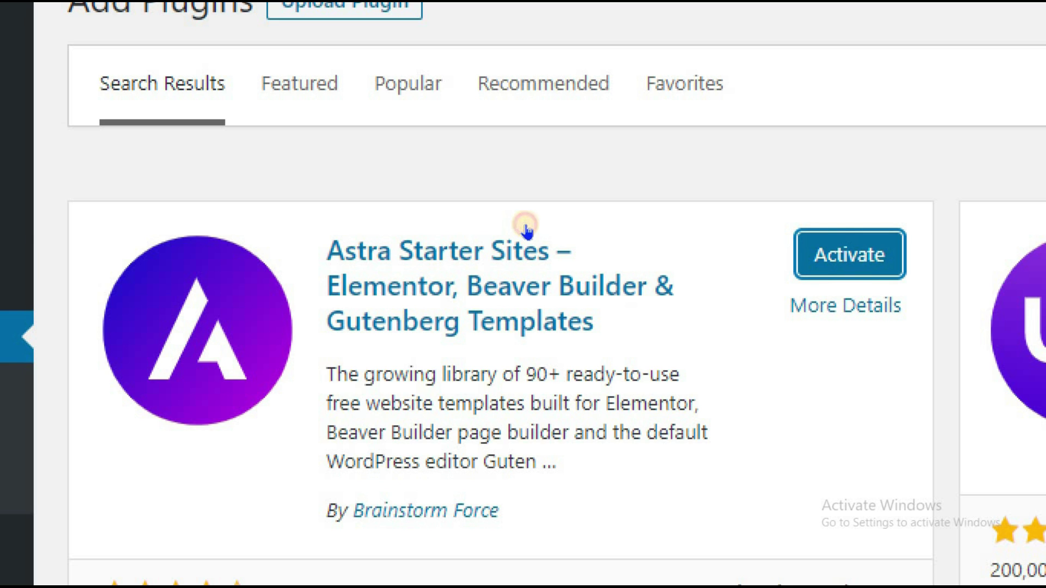
click(850, 254)
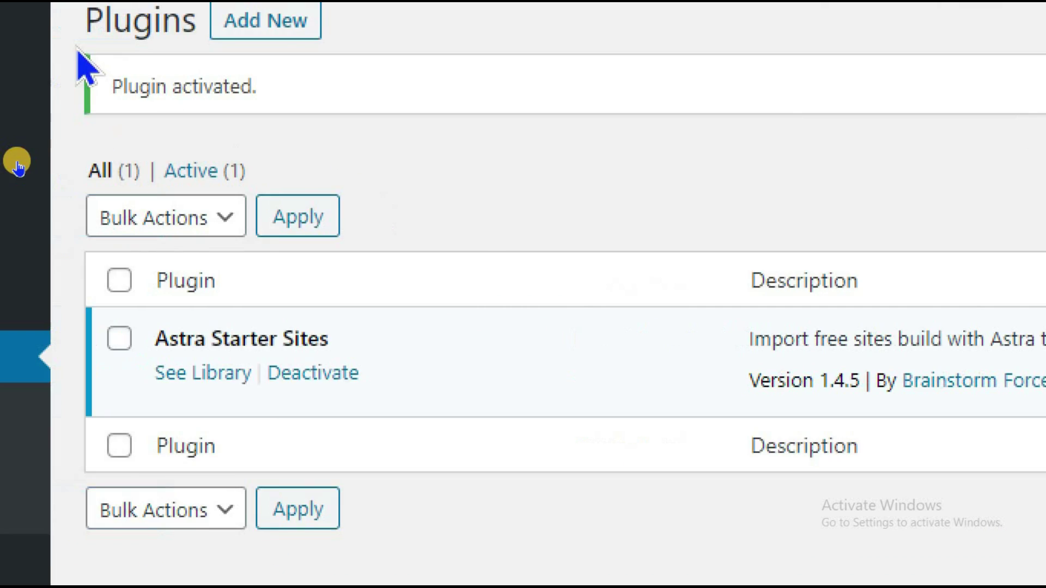
Step: Open the Astra Starter Sites template library from the theme's appearance options
mouse_move(16, 162)
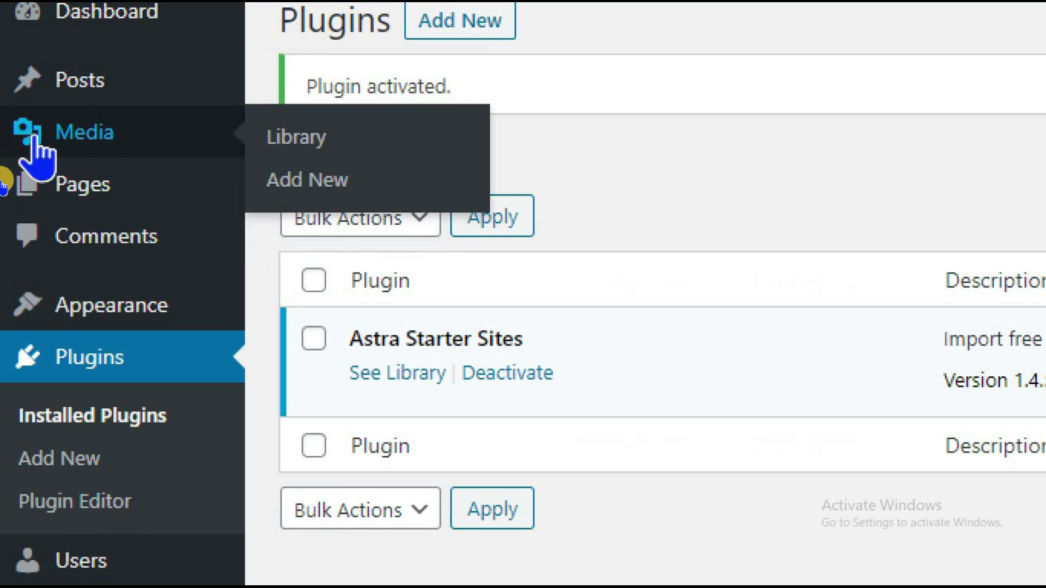
mouse_move(109, 319)
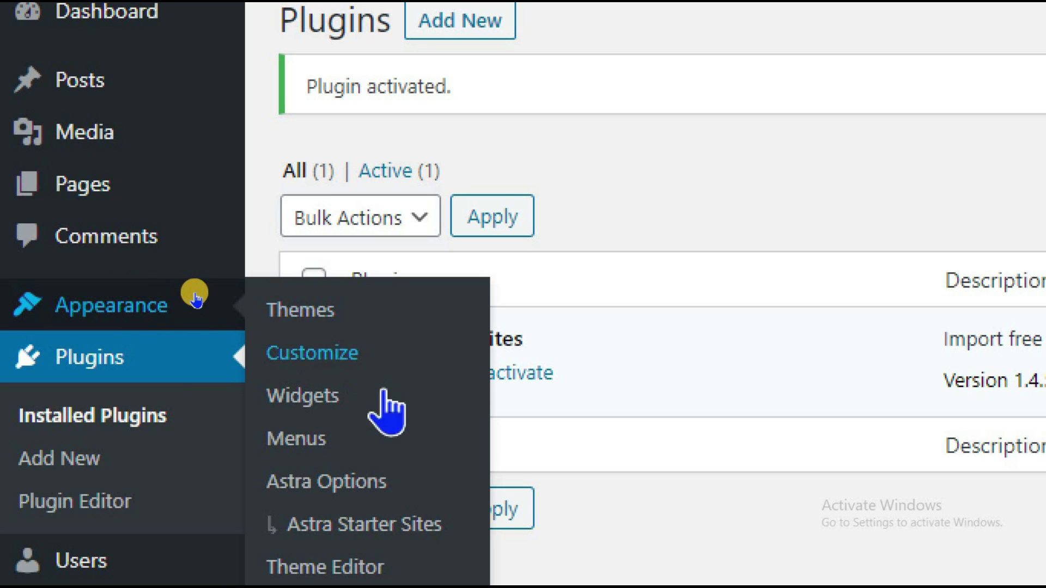
scroll(354, 501, down, 1)
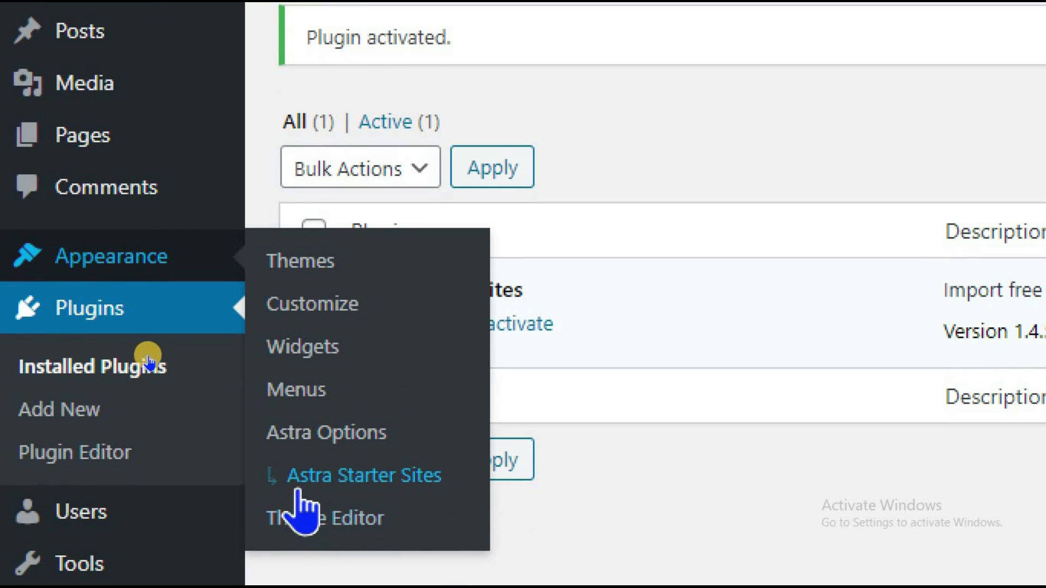
click(372, 475)
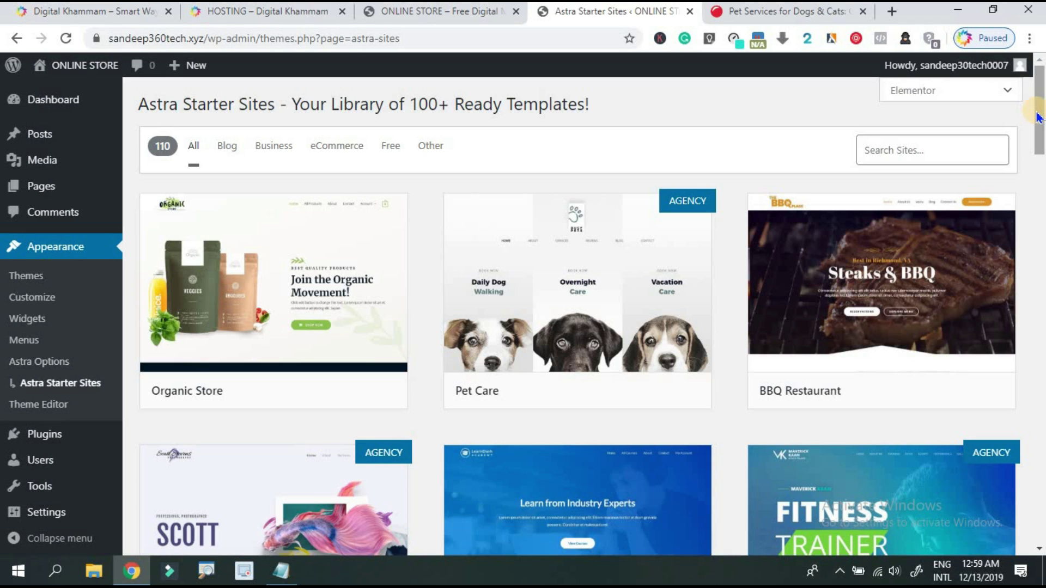
Step: Filter the starter site templates to show only the Free ones
drag(1037, 117, 1041, 90)
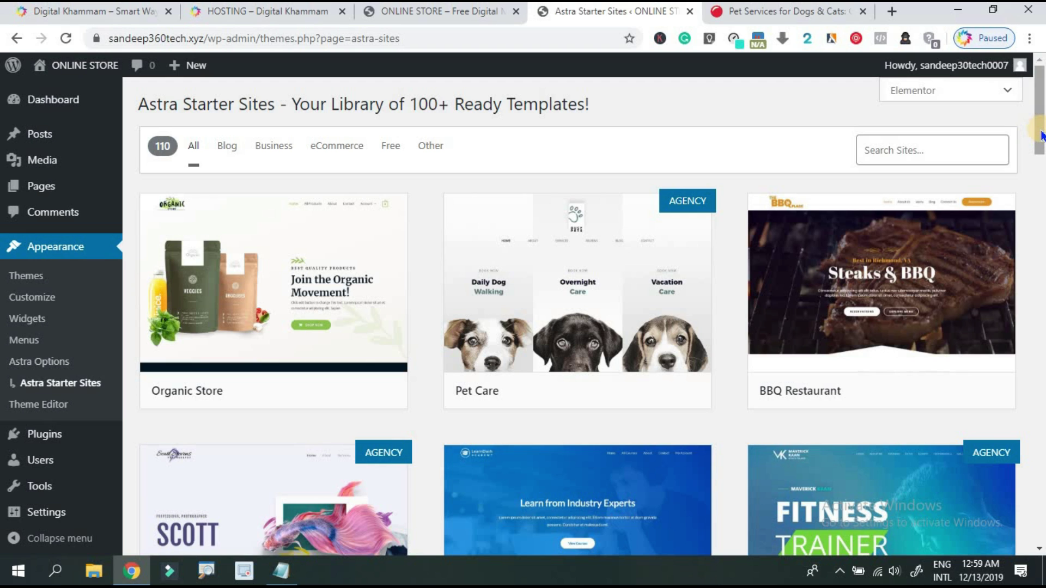
mouse_move(1041, 134)
mouse_down()
mouse_move(1040, 174)
mouse_move(1041, 123)
mouse_up()
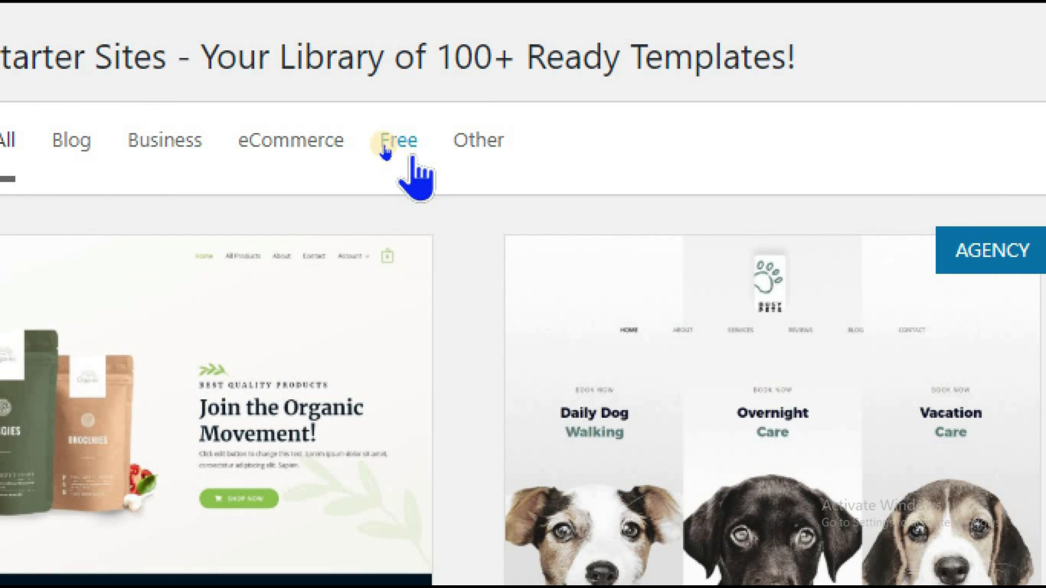
click(381, 145)
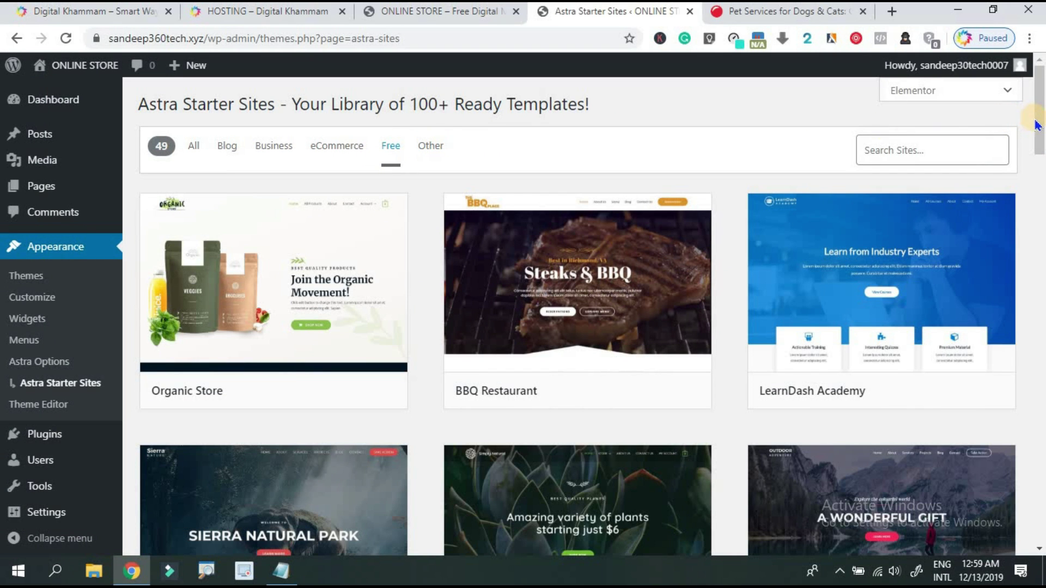
Step: Browse the free starter templates and open the preview of the Pet Services template
drag(1037, 129, 1037, 215)
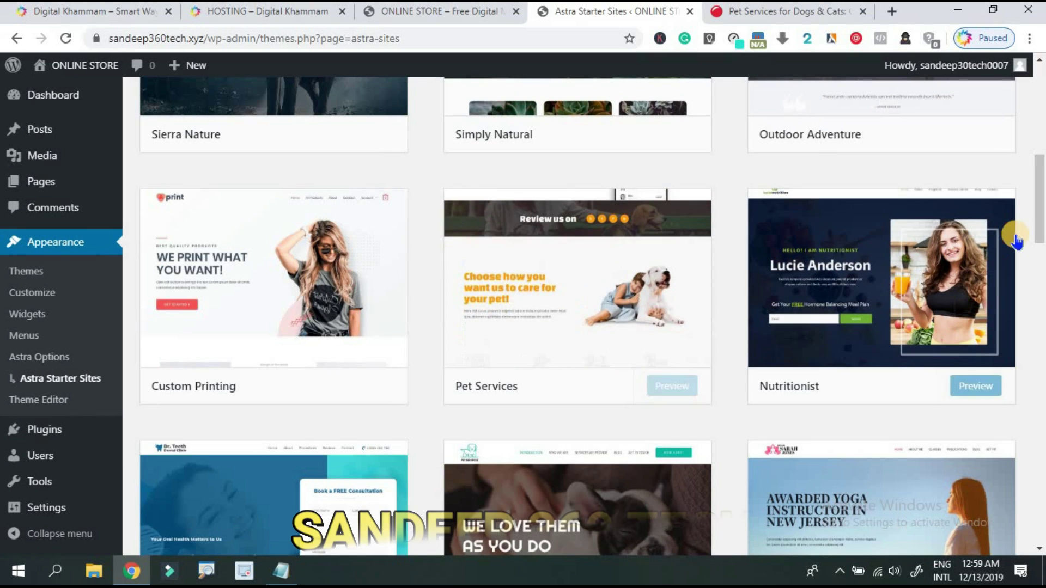
drag(1040, 222, 1039, 272)
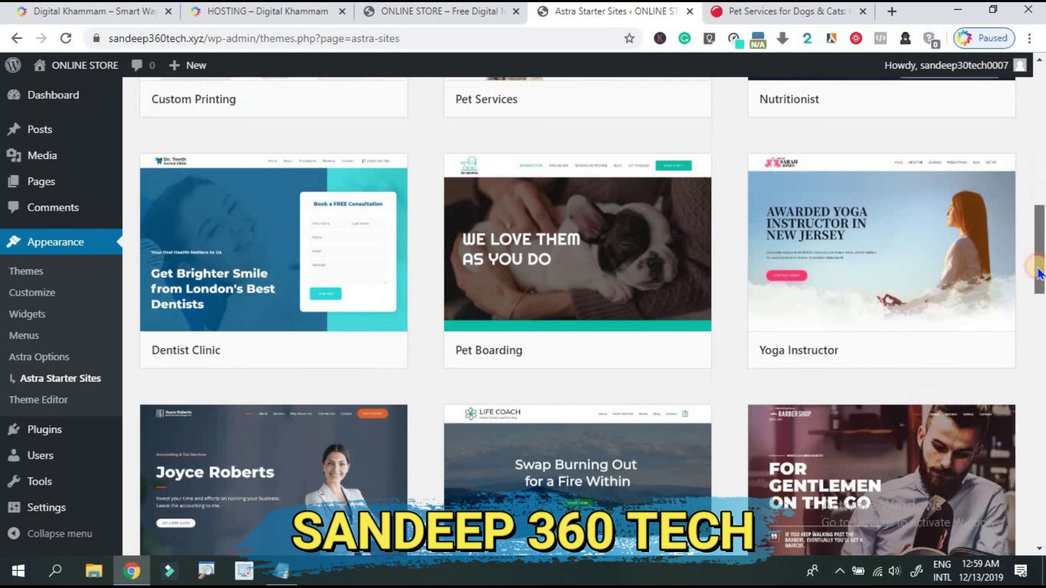
mouse_move(580, 263)
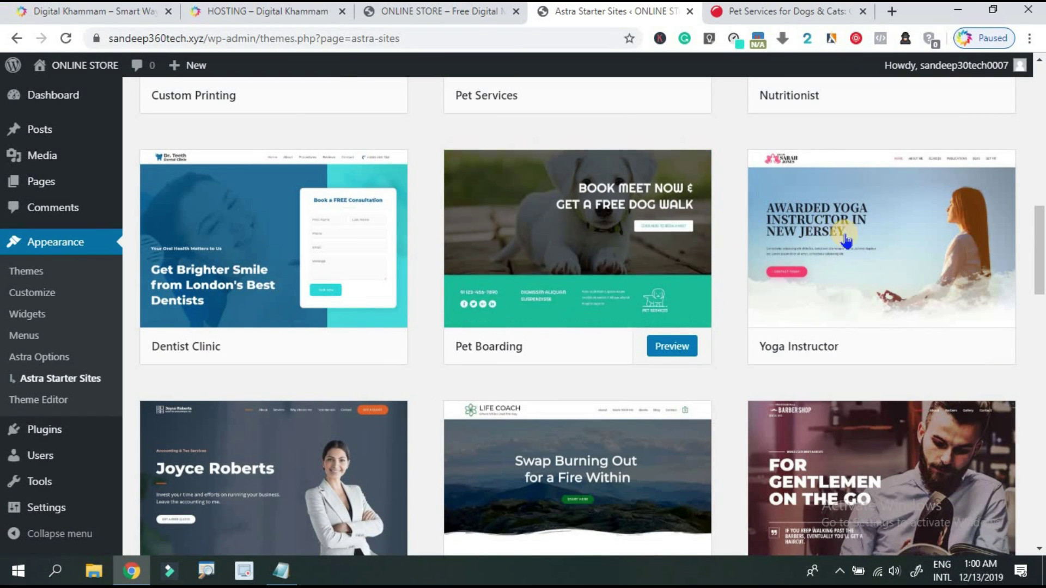
mouse_move(1005, 252)
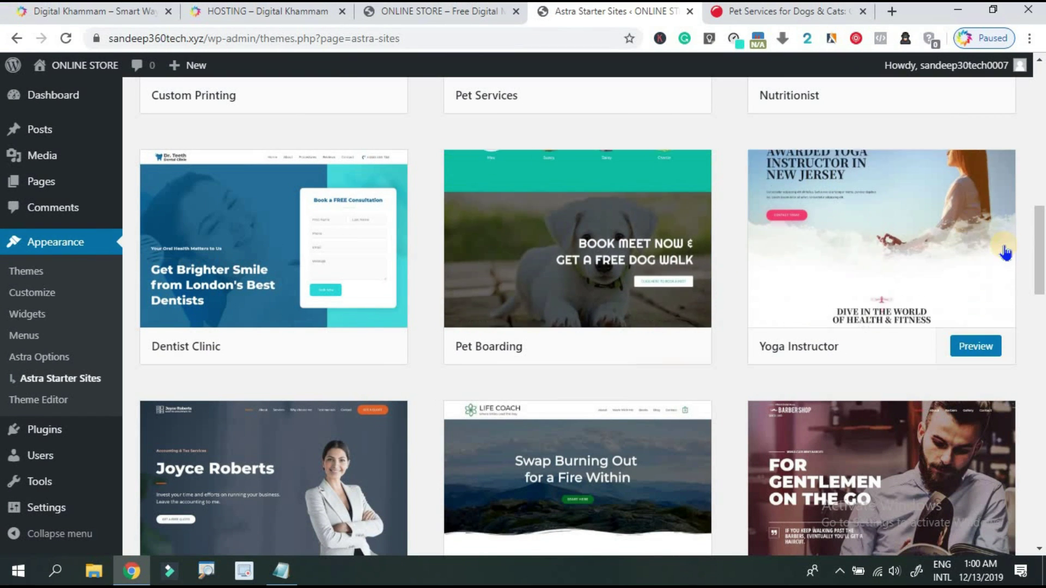
drag(1039, 262, 1041, 232)
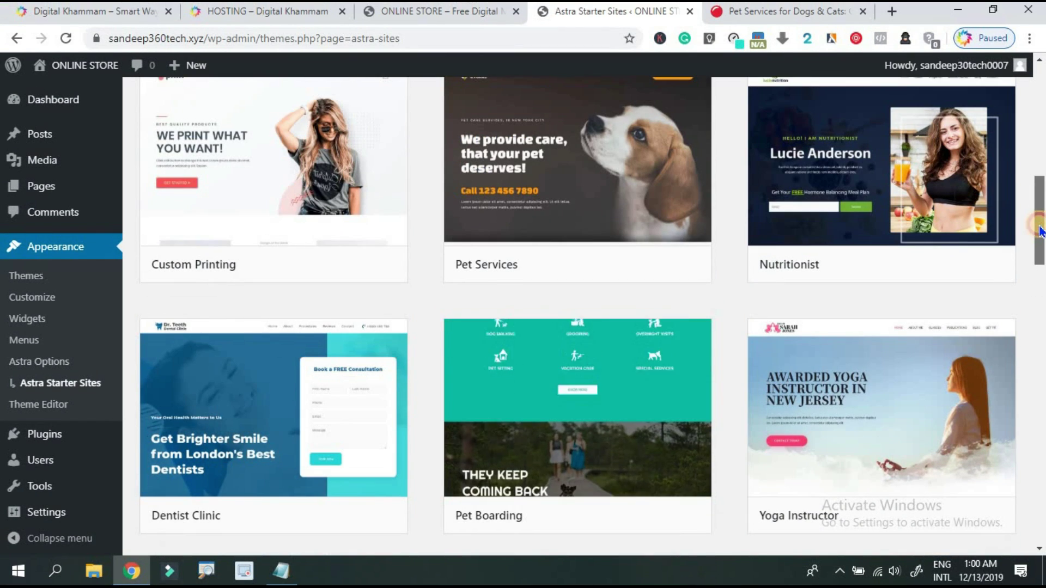
mouse_move(572, 205)
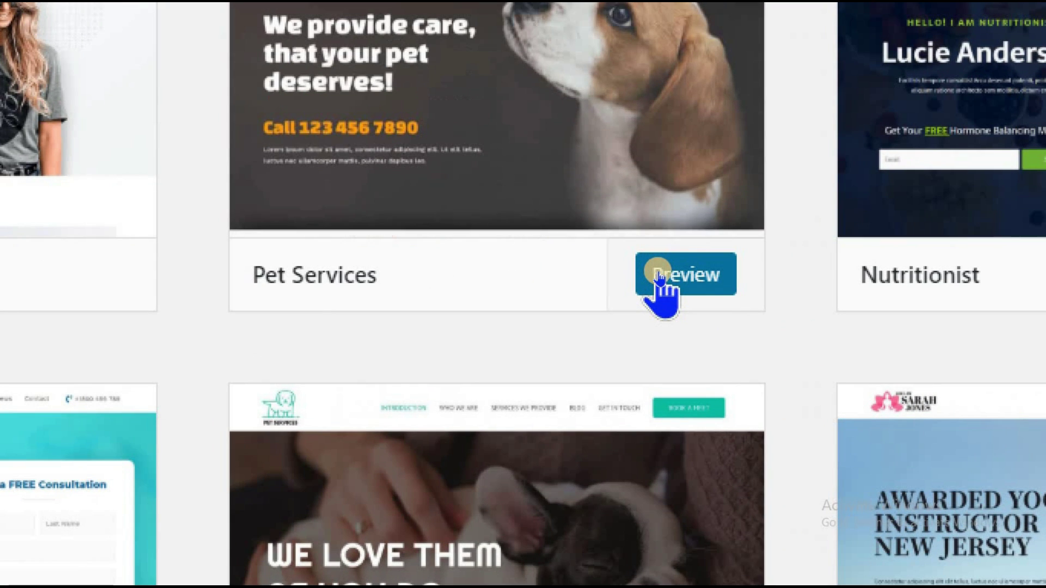
click(660, 279)
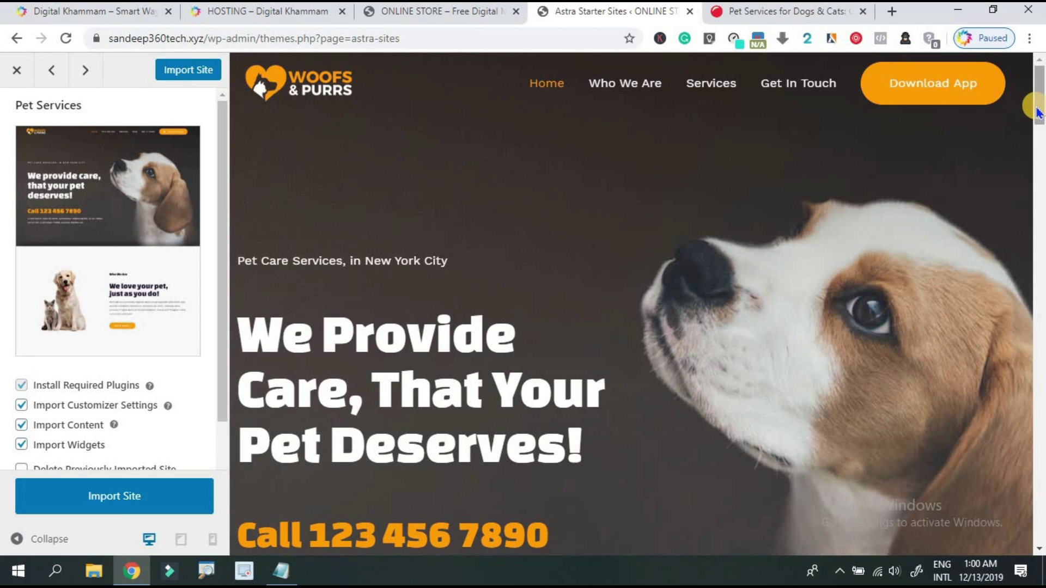
Step: Examine the Pet Services demo homepage from header to footer and close its preview
drag(1035, 112, 1017, 277)
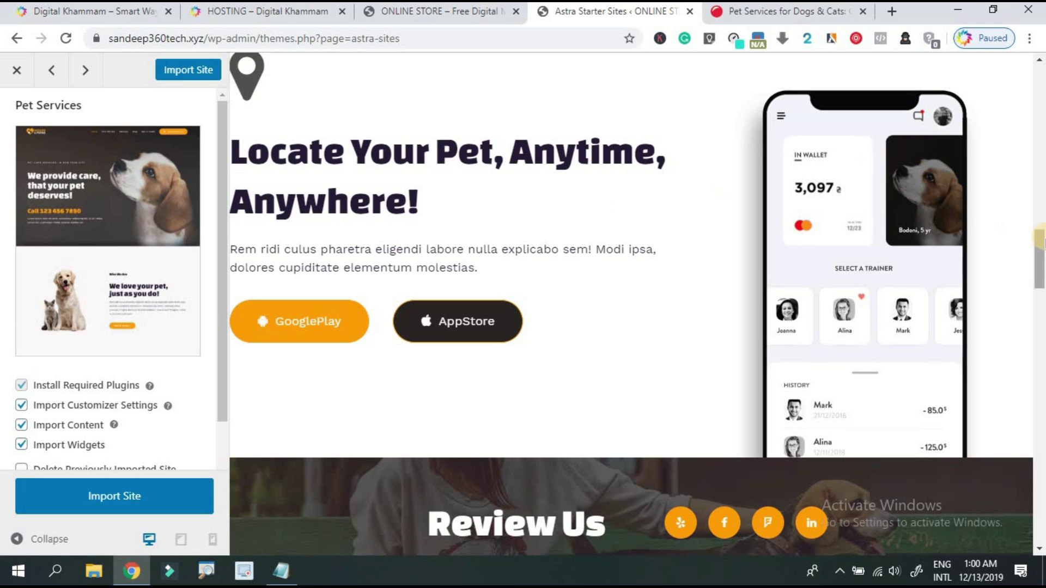
drag(1040, 247, 1040, 281)
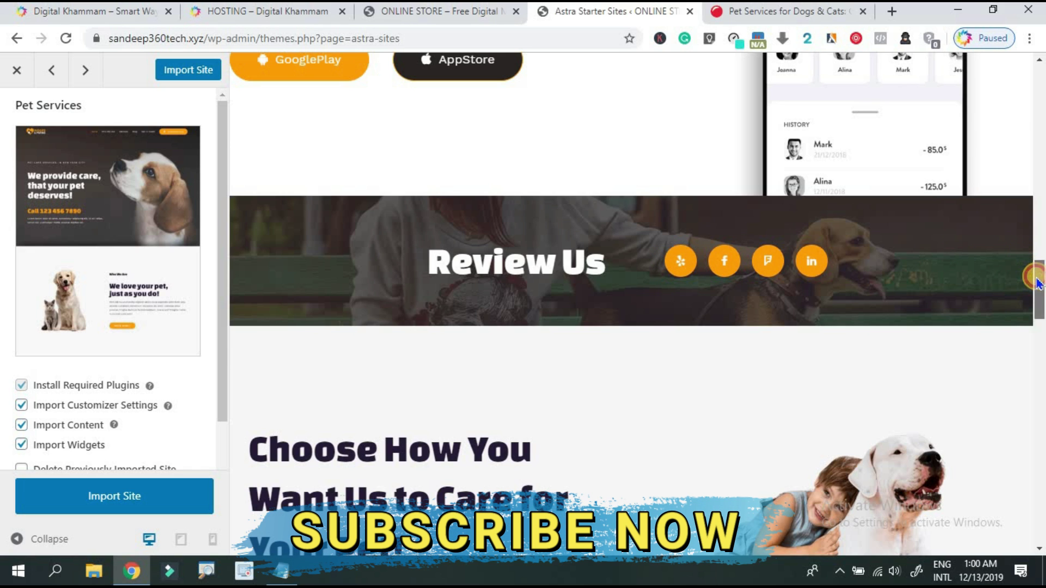
drag(1038, 283, 1037, 346)
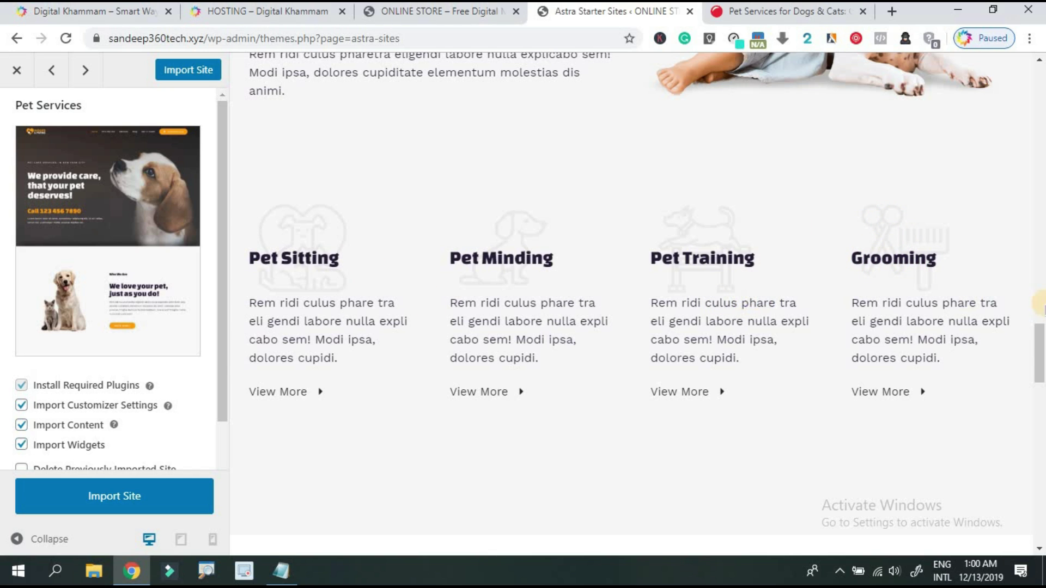
drag(1040, 342, 1028, 541)
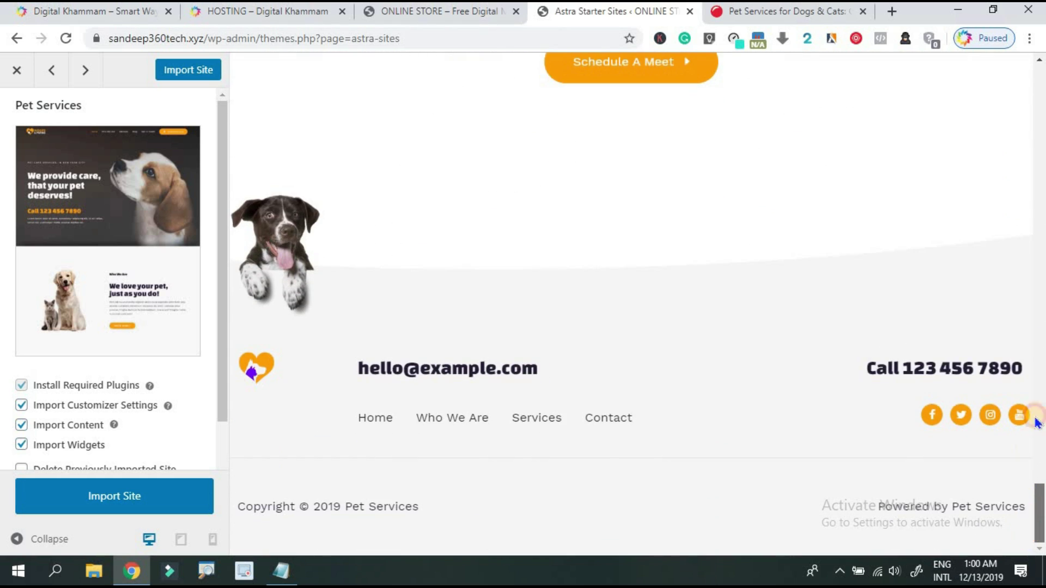
drag(1037, 424, 1038, 68)
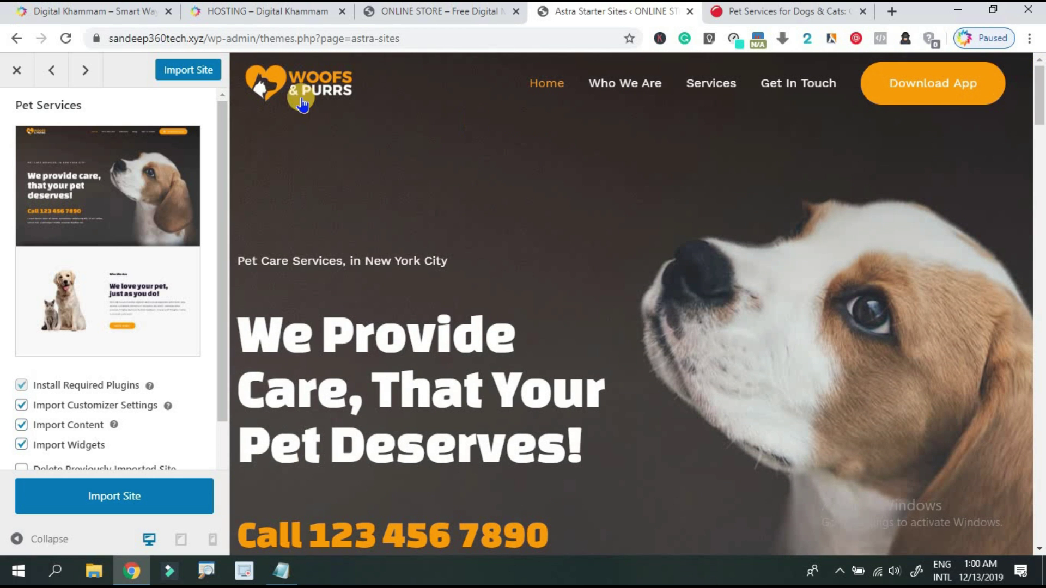
click(17, 70)
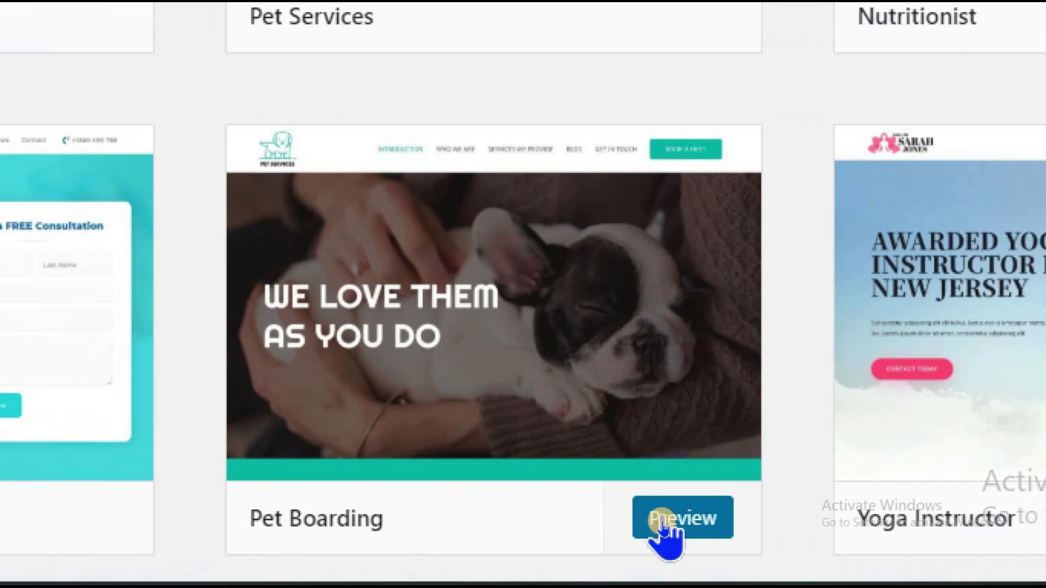
Step: Open the preview of the Pet Boarding template and examine the sections of its demo homepage
click(663, 523)
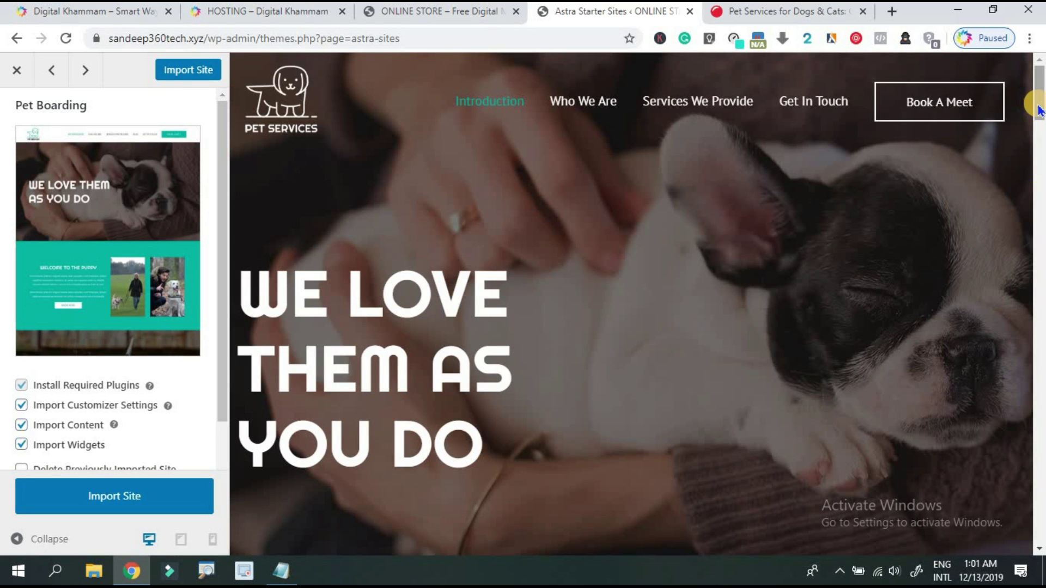
drag(1036, 109, 1025, 290)
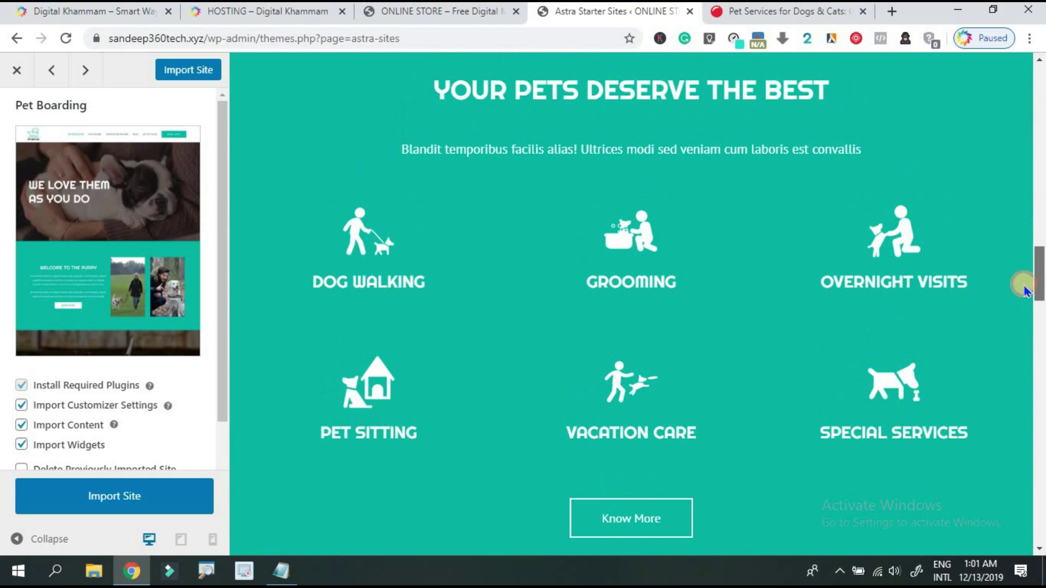